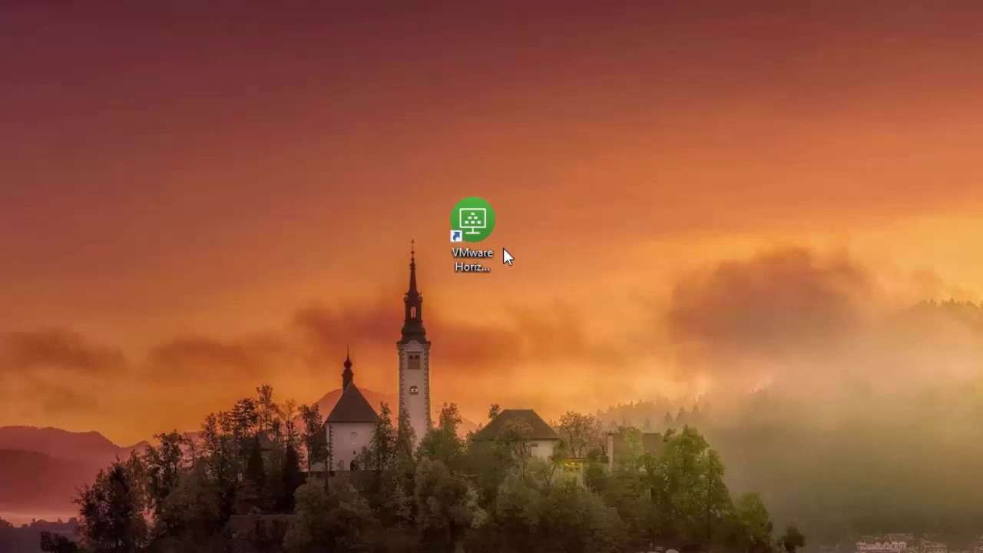
Launch Horizon Client and log in to view.coloradocollege.edu with the account password
double_click(477, 228)
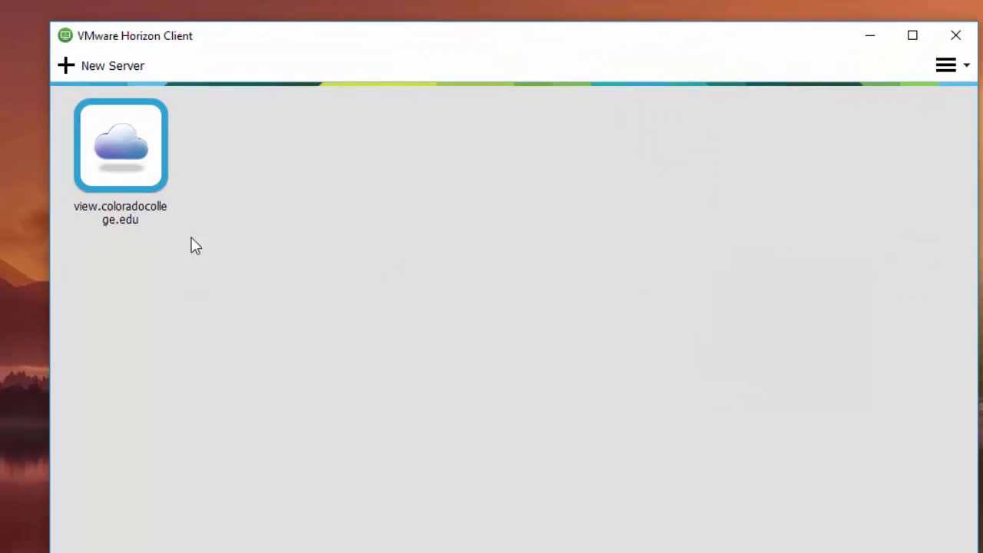
double_click(129, 153)
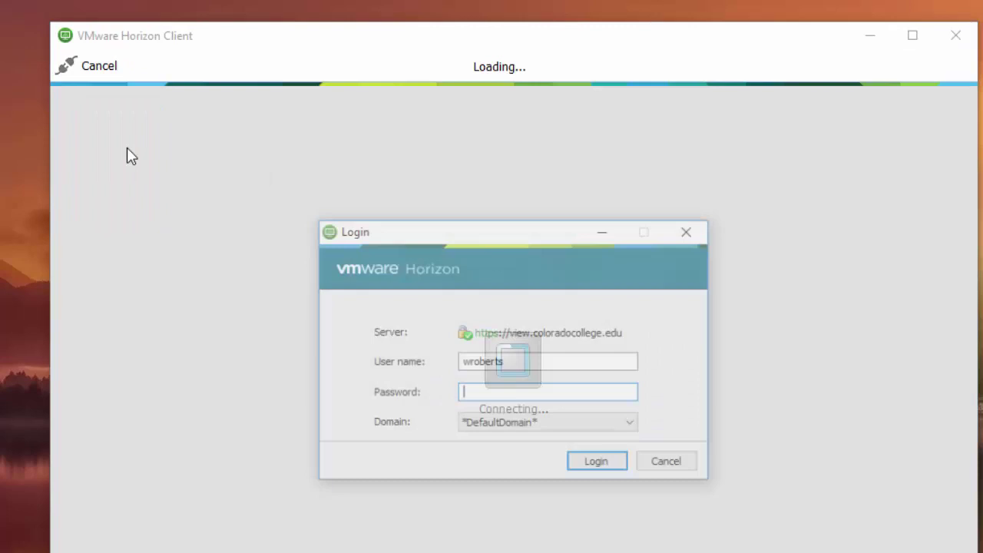
type("•••")
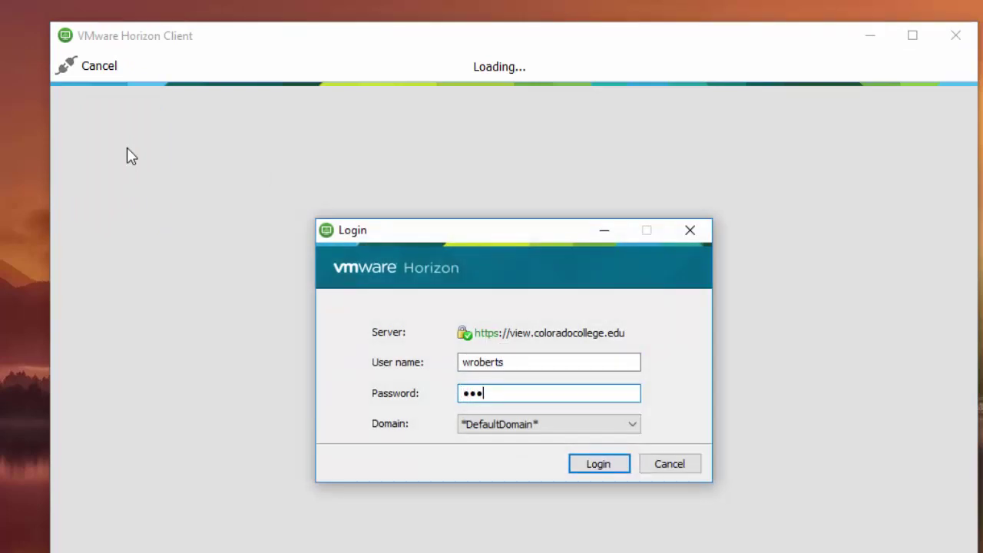
type("••••••••")
key("Return")
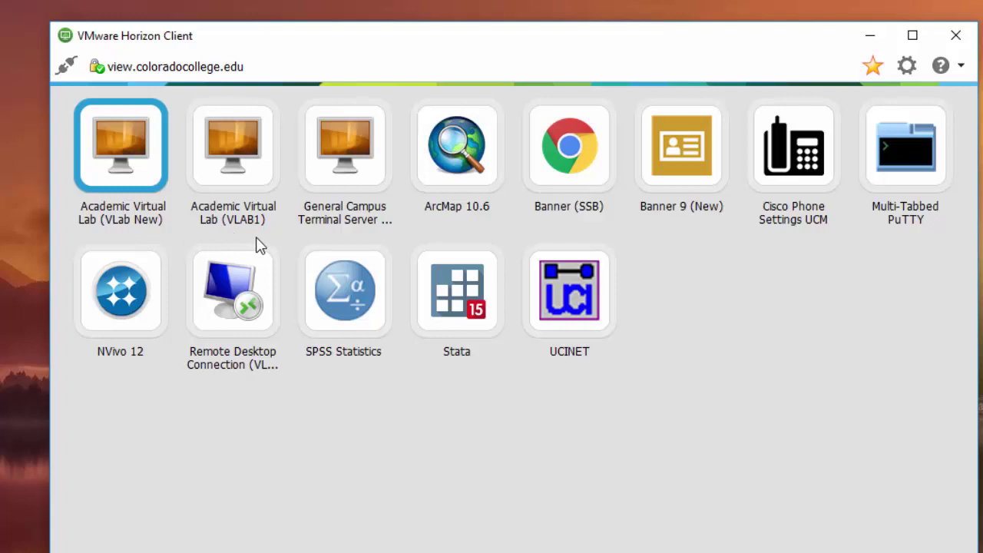
Start the Academic Virtual Lab (VLab New) desktop, move its window right, then maximize it
double_click(125, 156)
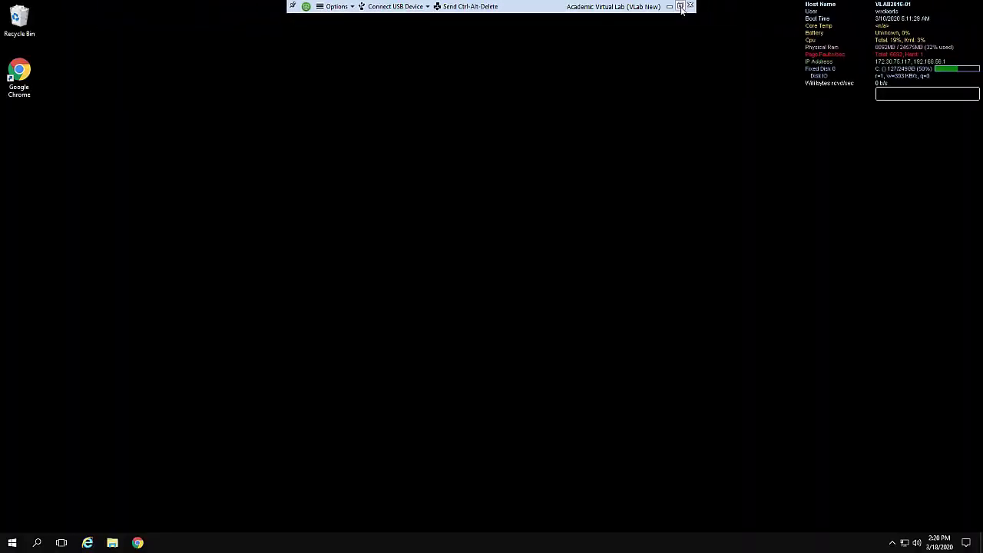
left_click(679, 6)
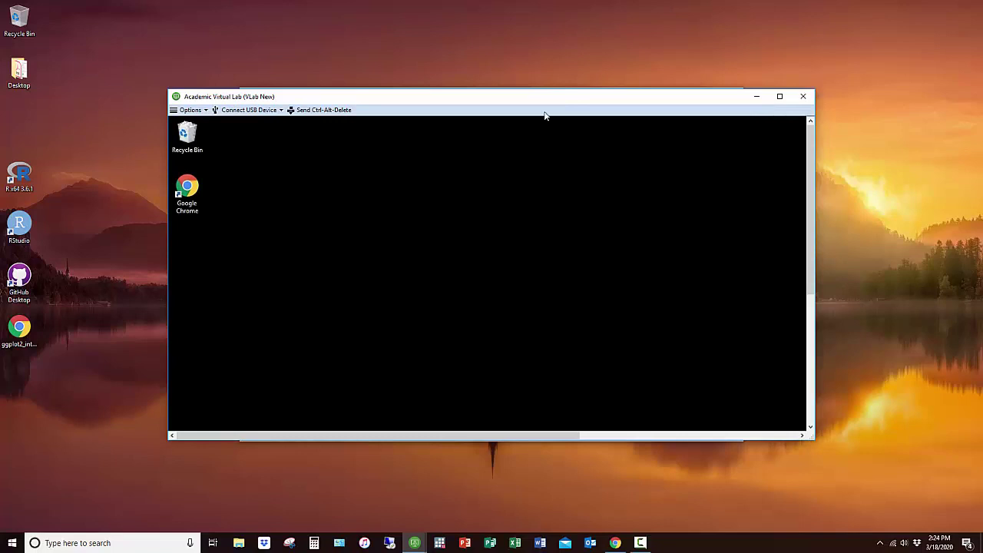
left_click_drag(530, 96, 692, 90)
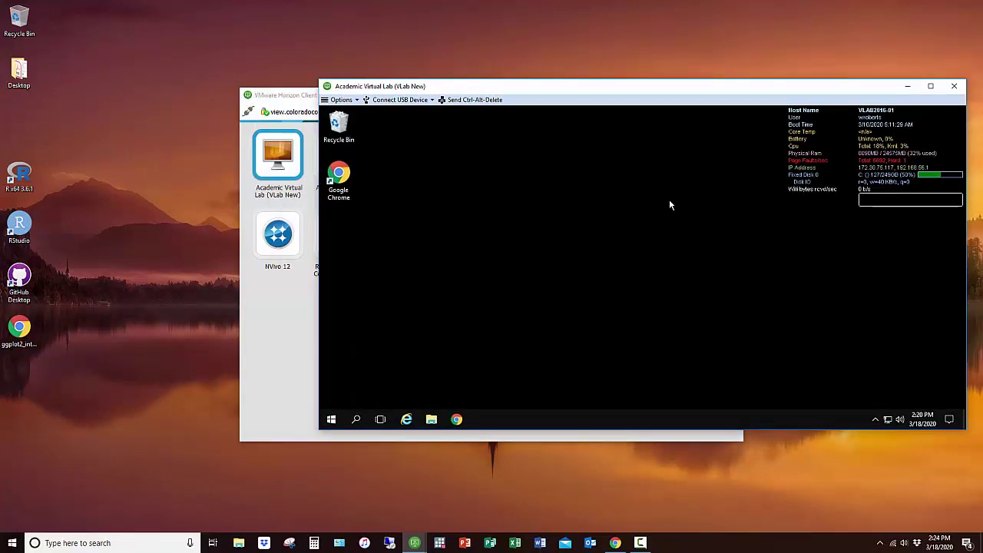
left_click(929, 86)
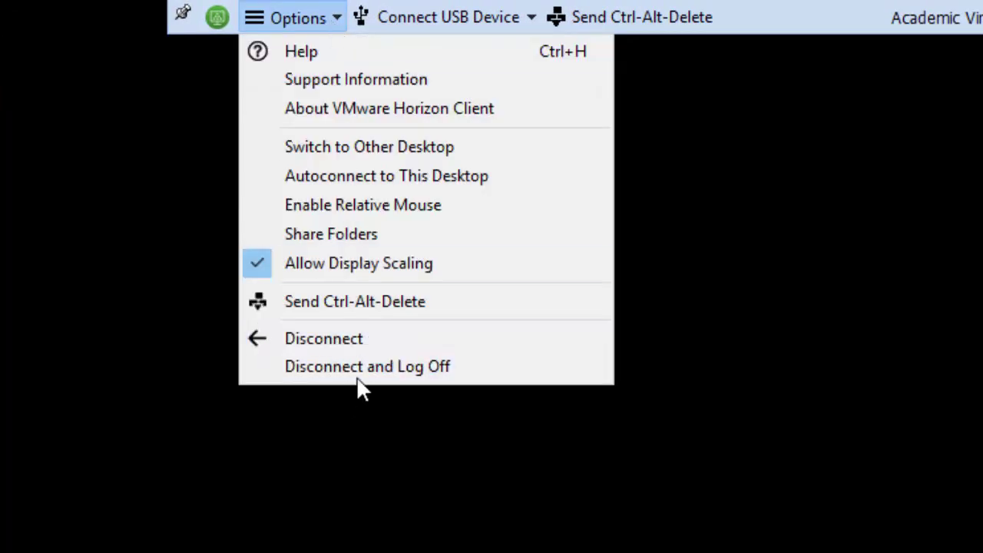
left_click(869, 372)
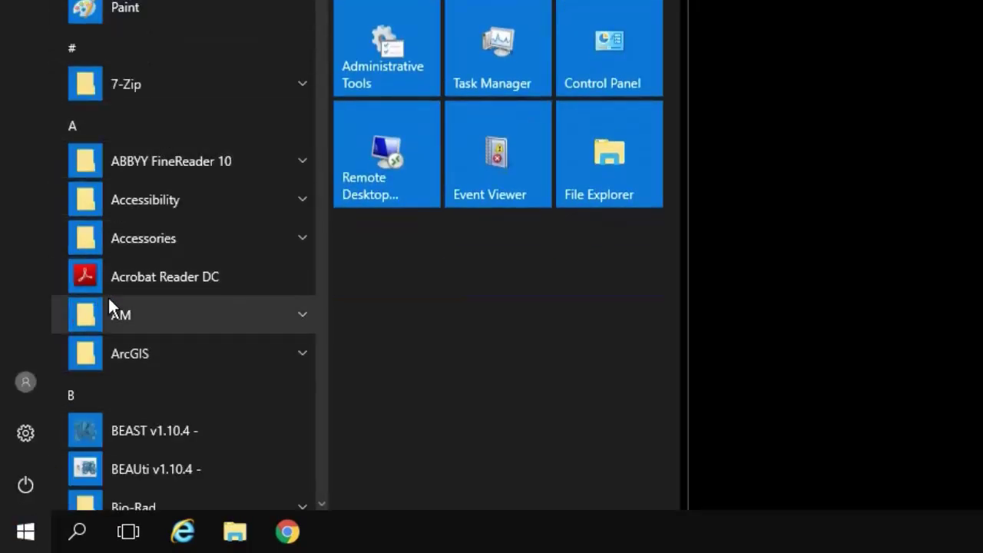
Expand the ArcGIS Start menu folder and show the More options for ArcMap 10.7.1
left_click(144, 351)
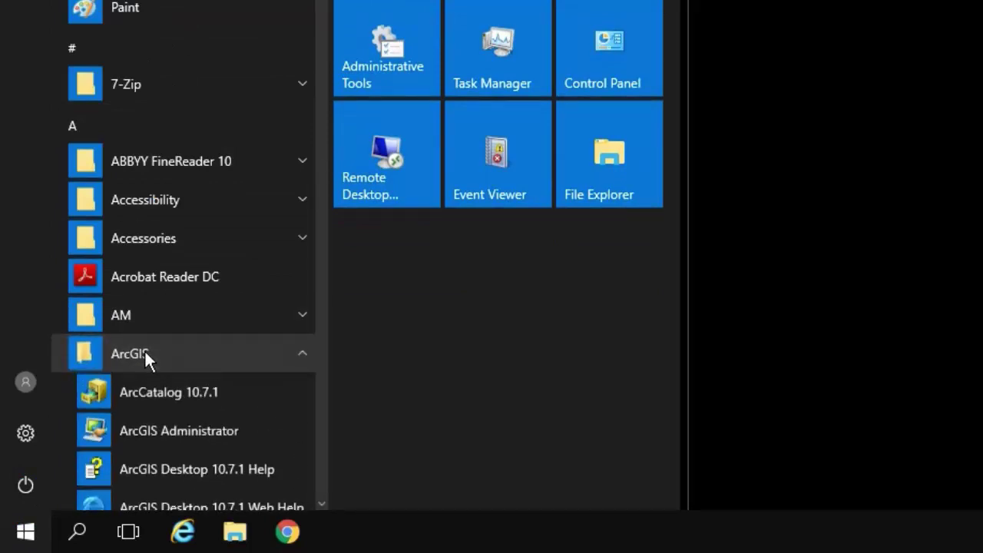
scroll(148, 346, "down", 4)
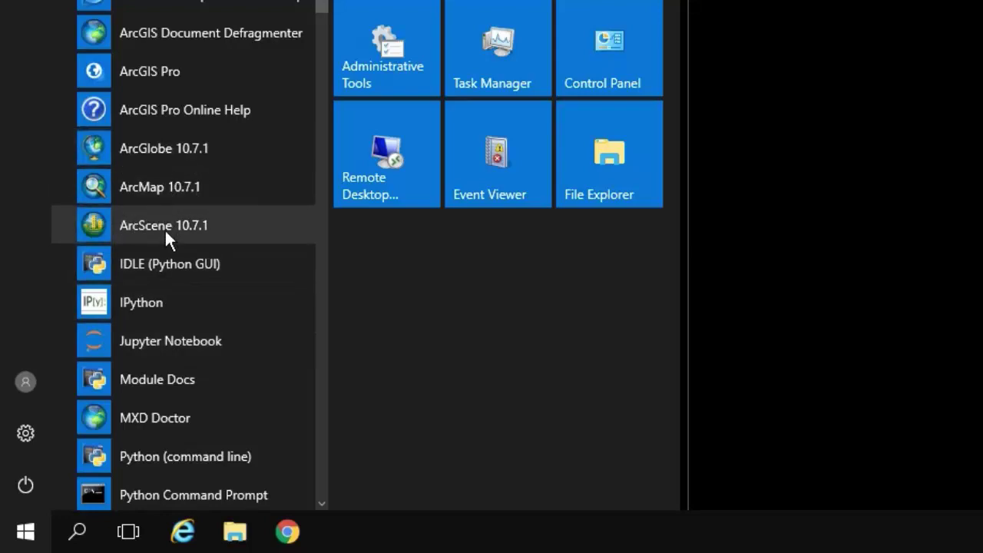
right_click(160, 188)
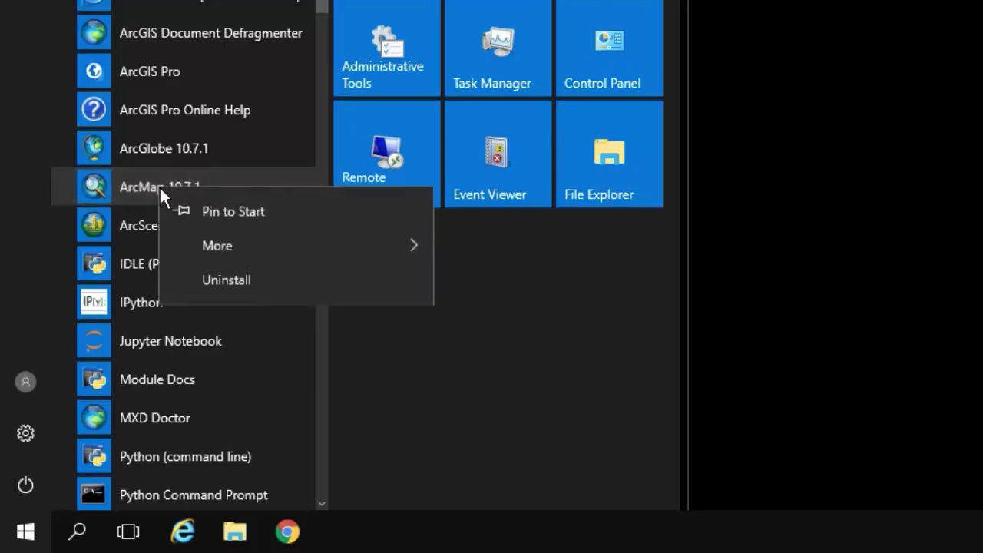
mouse_move(404, 254)
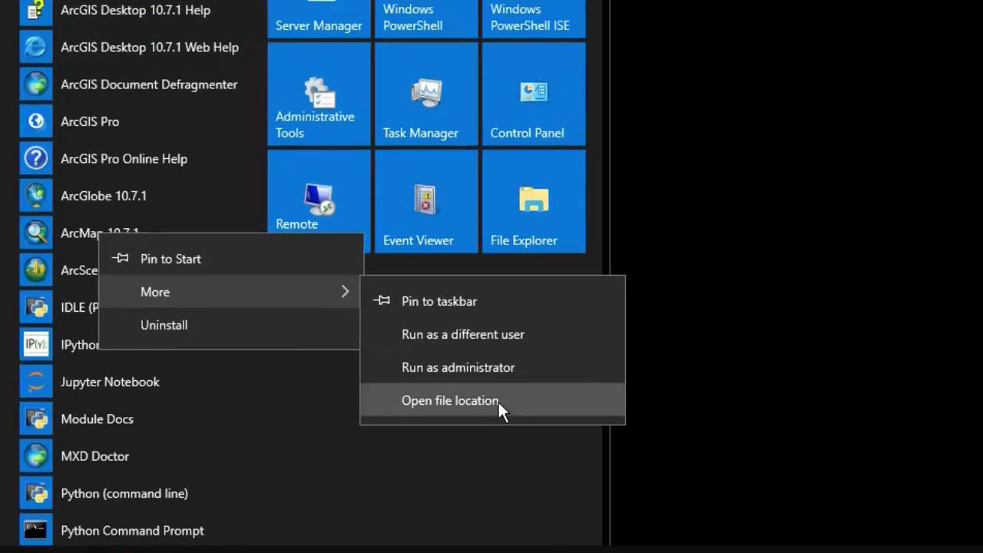
Create an ArcMap 10.7.1 desktop shortcut from its file location, then close the ArcGIS folder
left_click(572, 360)
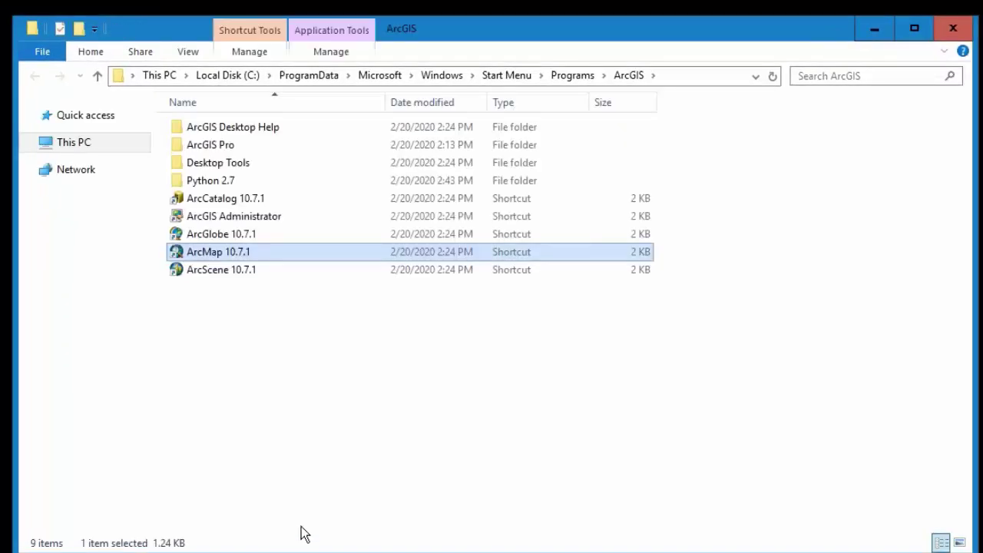
right_click(519, 254)
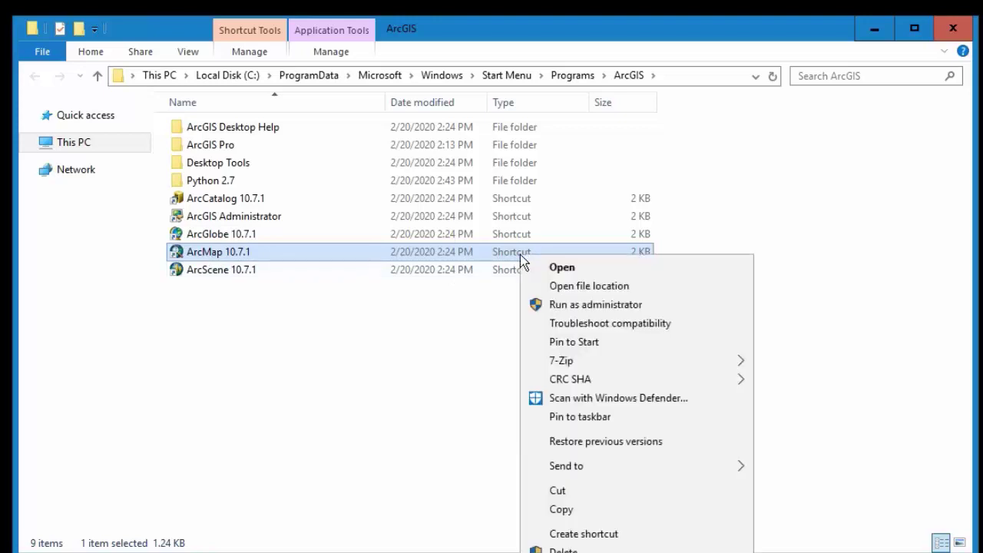
left_click(583, 533)
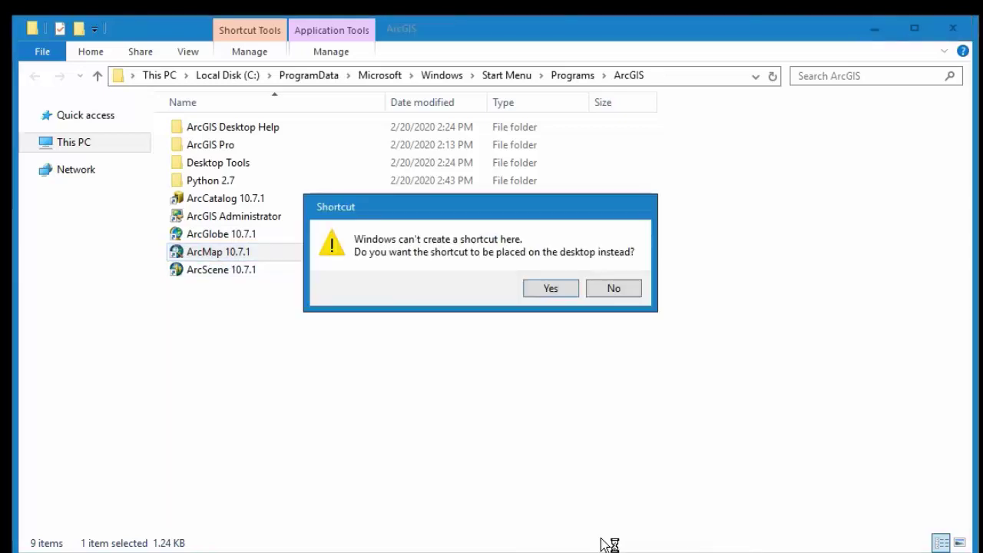
left_click(550, 288)
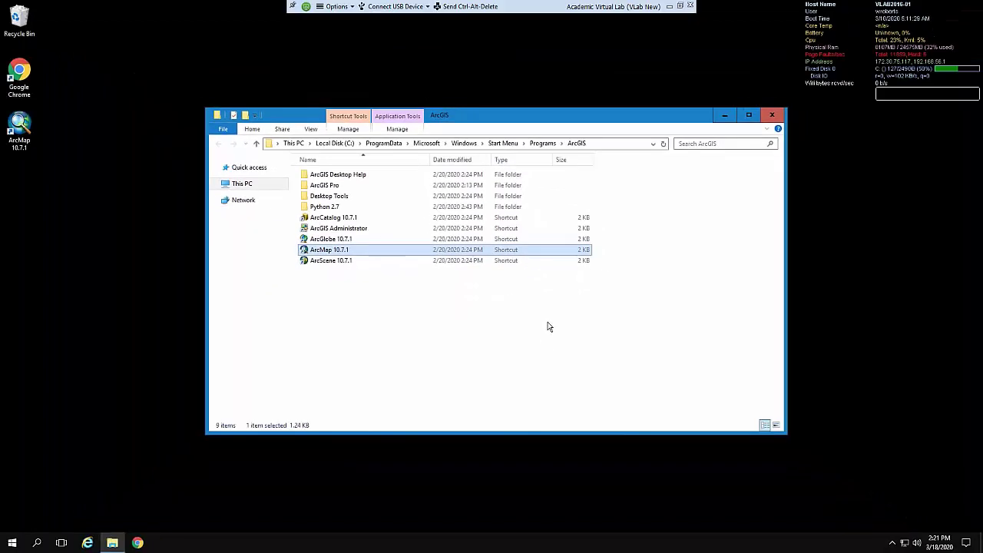
left_click(772, 115)
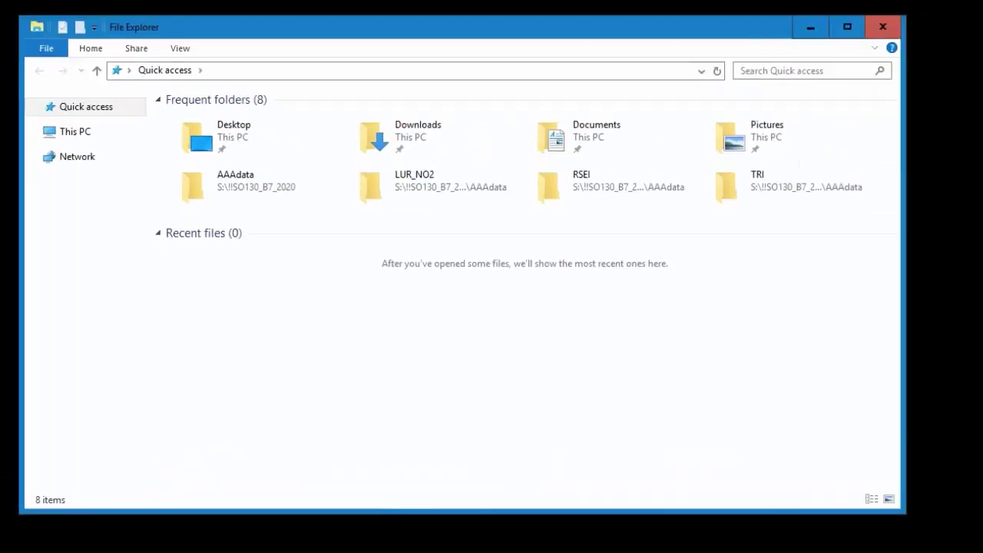
Create a Stata-64 desktop shortcut from the library (G:) Stata folder and close Explorer
left_click(74, 134)
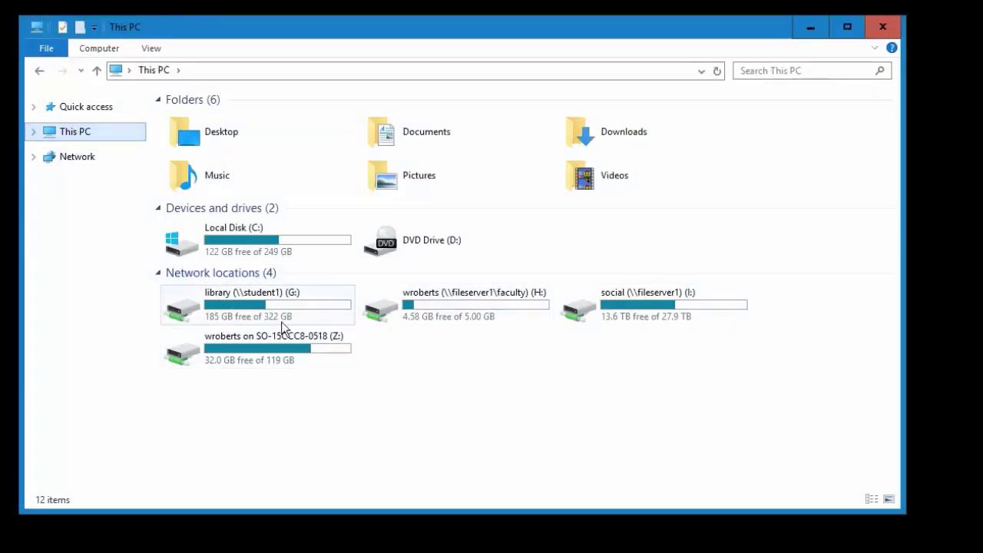
mouse_move(220, 300)
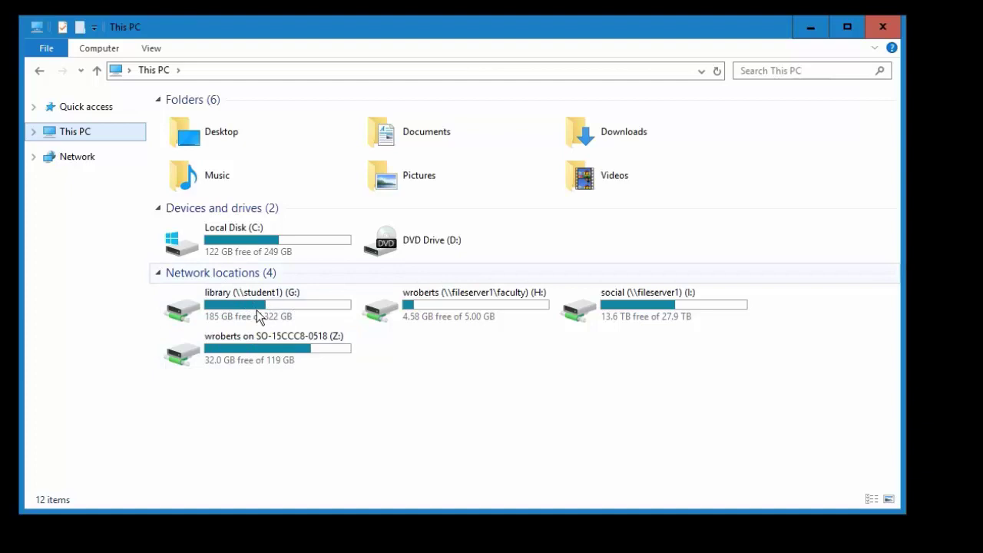
double_click(248, 311)
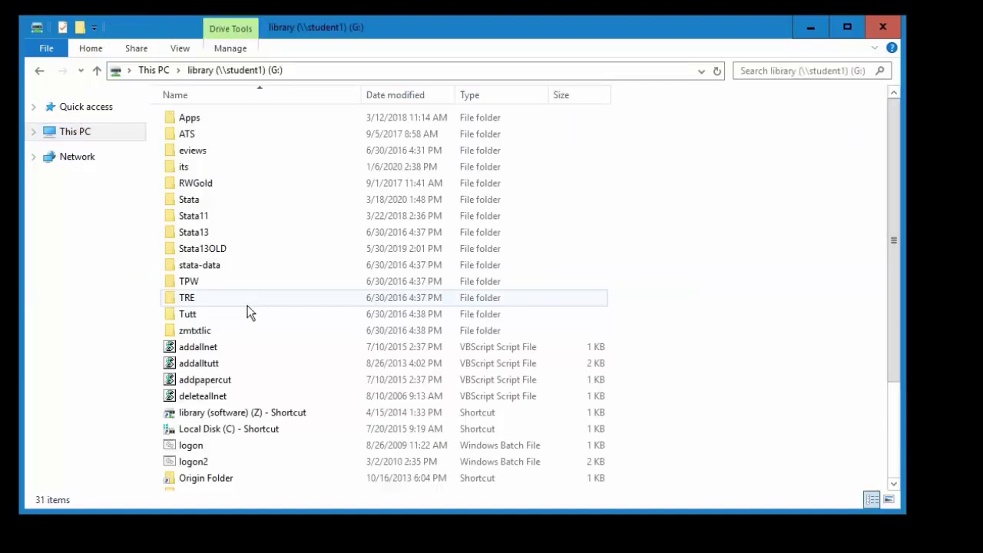
double_click(205, 200)
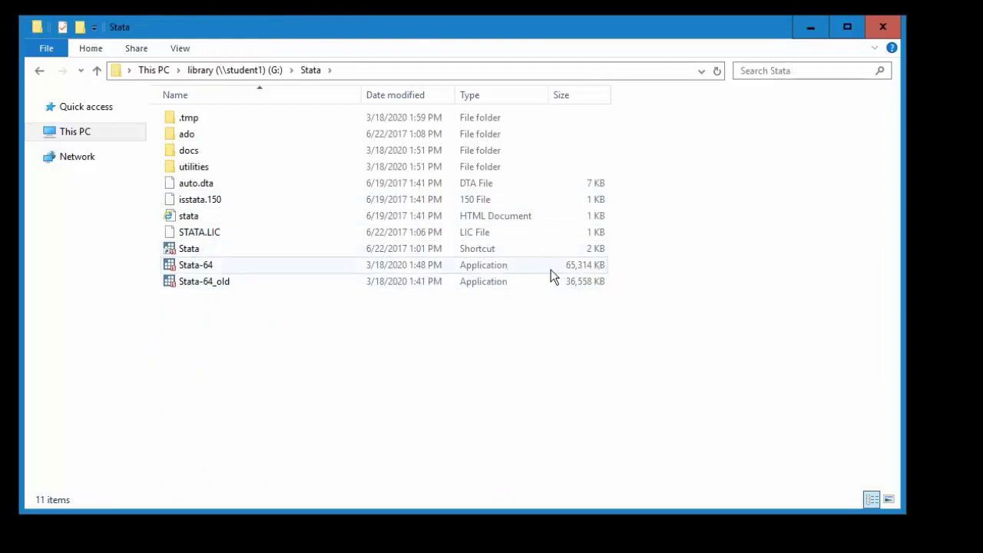
right_click(484, 265)
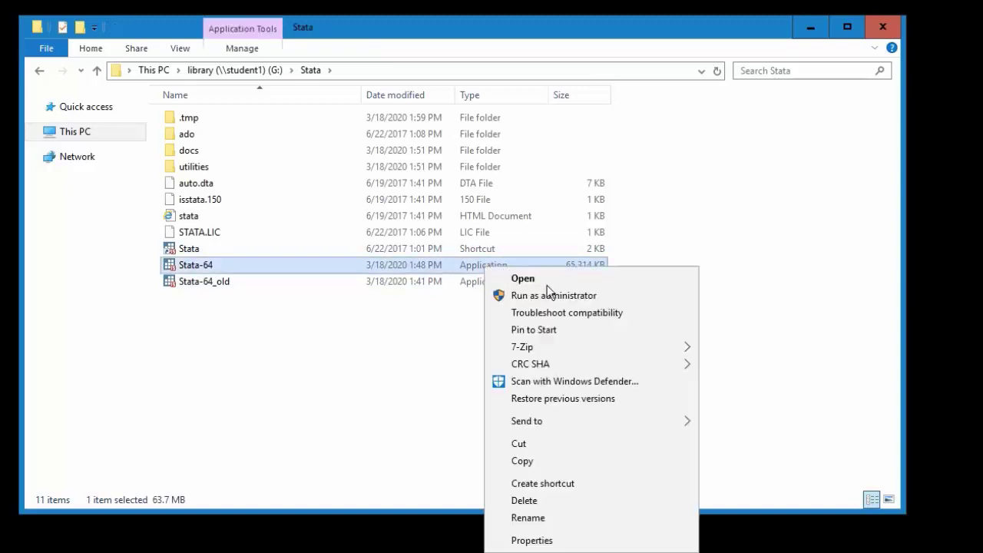
left_click(554, 481)
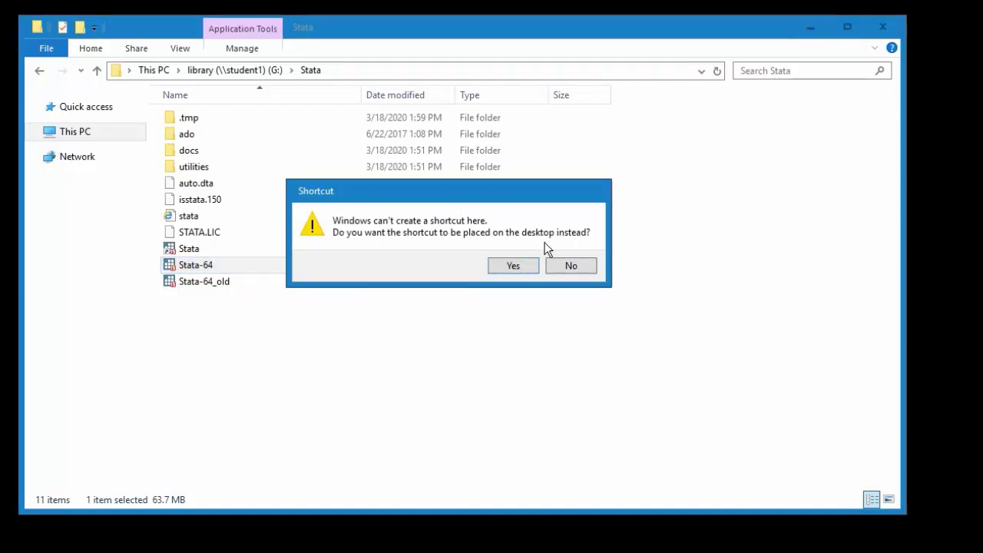
left_click(514, 266)
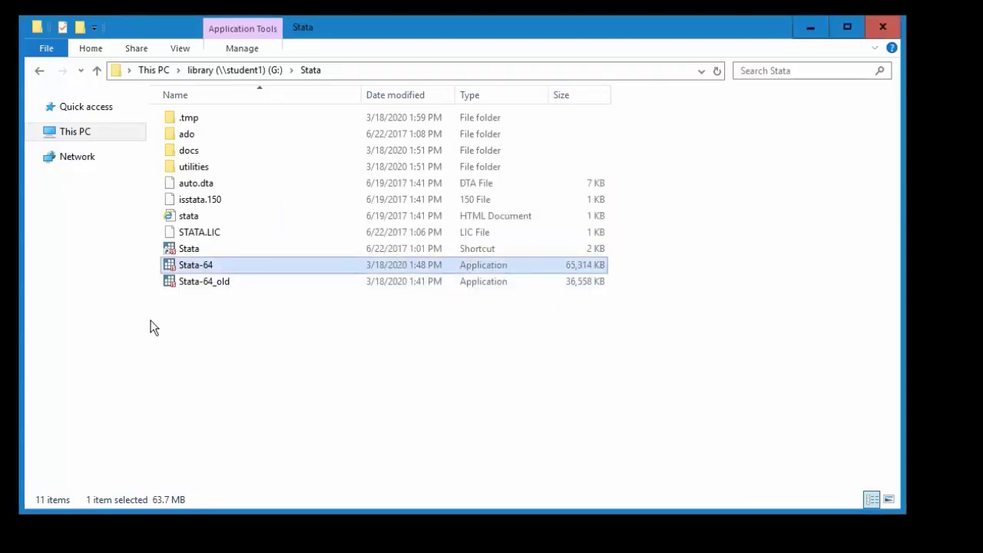
left_click(896, 23)
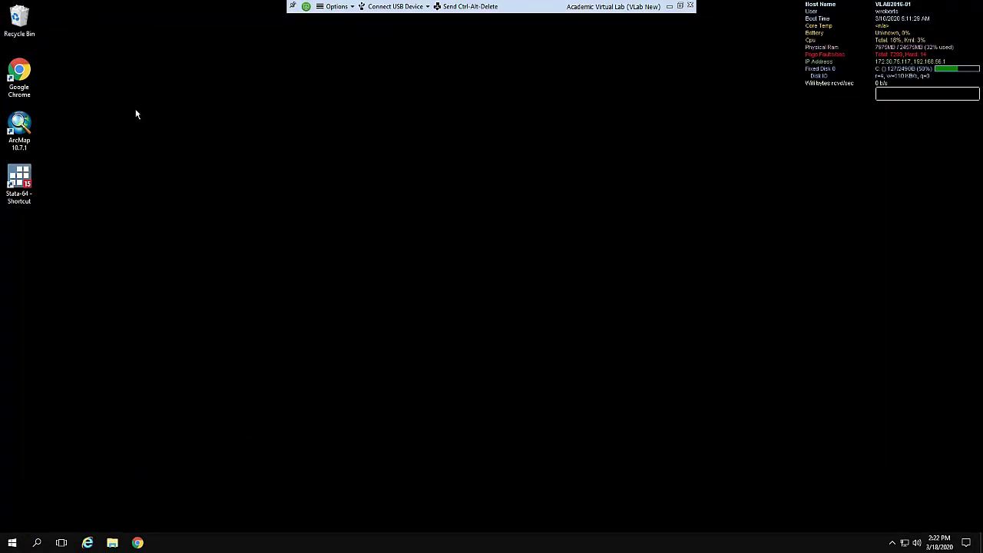
Select the new Stata-64 desktop shortcut, then deselect it on the empty desktop
left_click(27, 185)
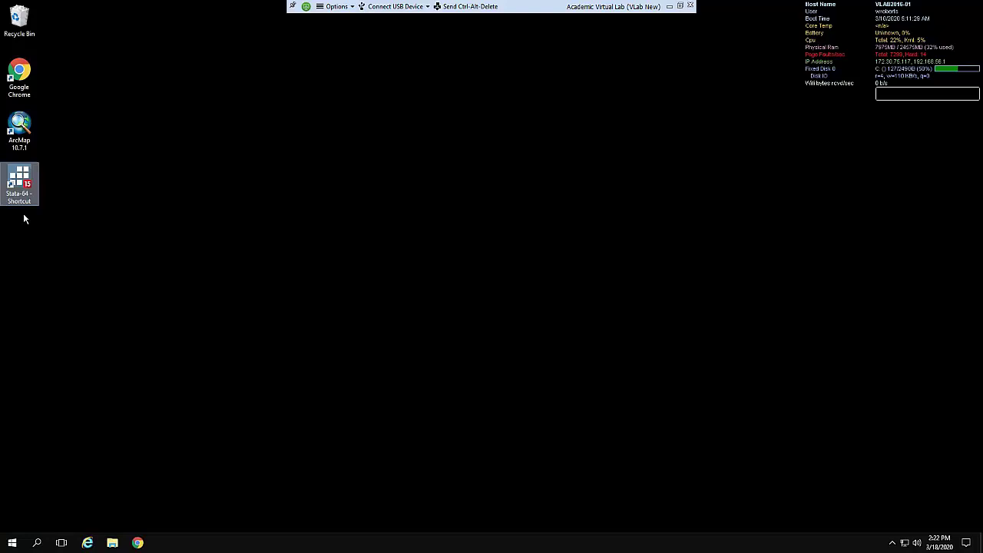
left_click(172, 283)
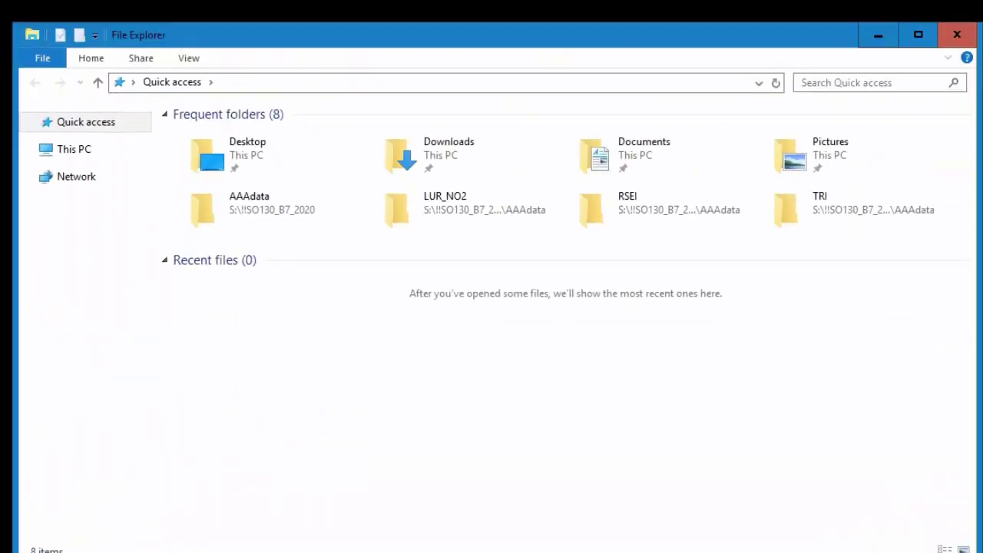
Show This PC and open the Map network drive choices on the Computer ribbon
left_click(83, 151)
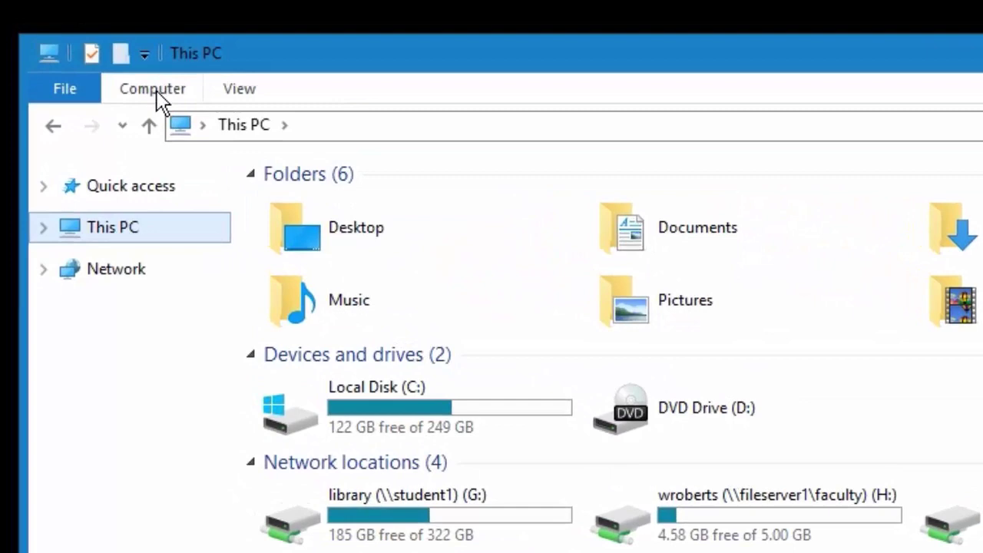
left_click(156, 90)
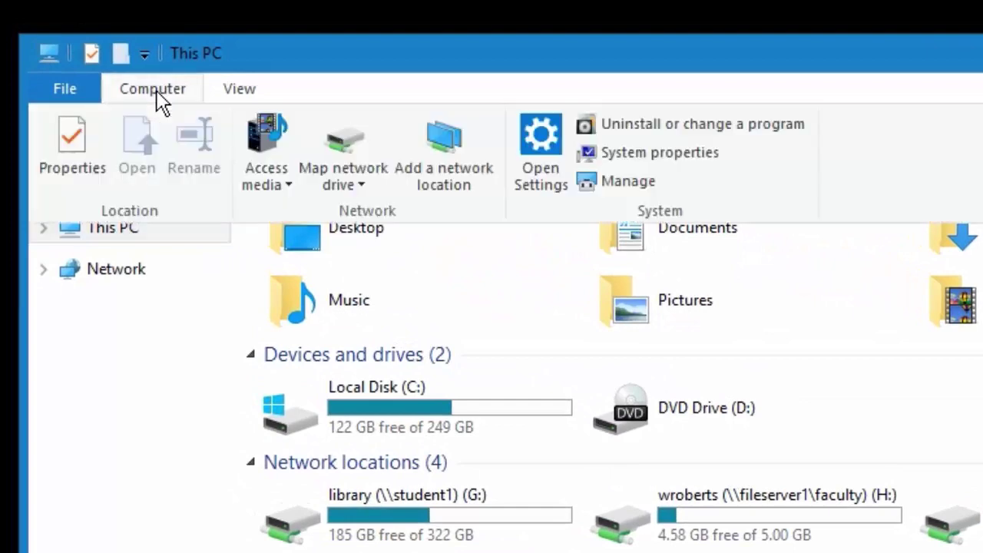
left_click(367, 195)
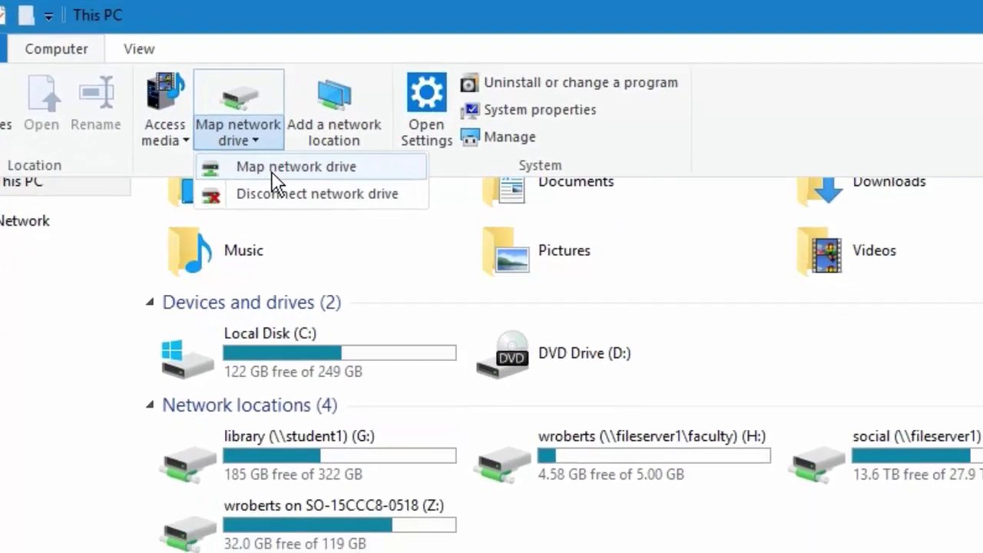
Map drive letter S: to the network folder \\GISDataserv\students
left_click(272, 173)
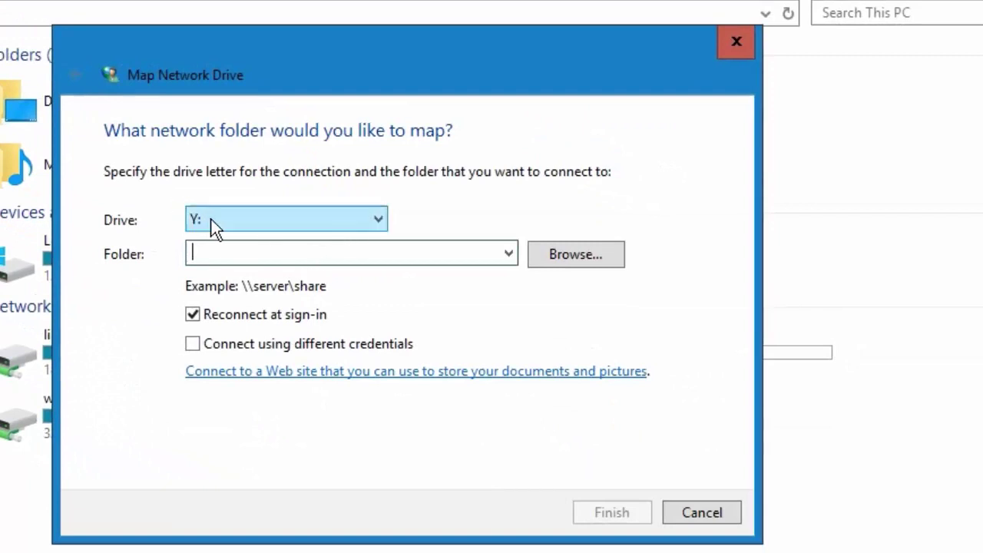
left_click(222, 218)
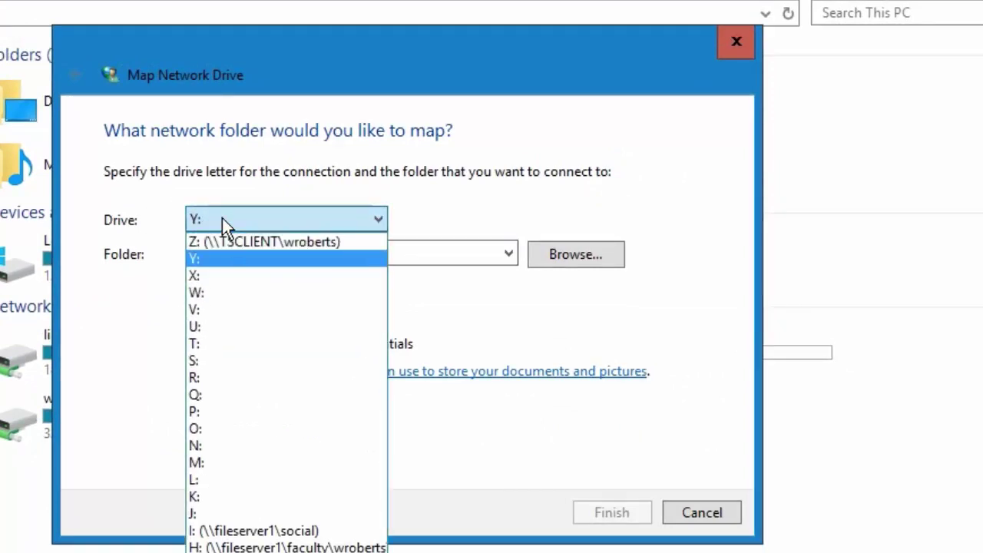
left_click(219, 361)
left_click(257, 252)
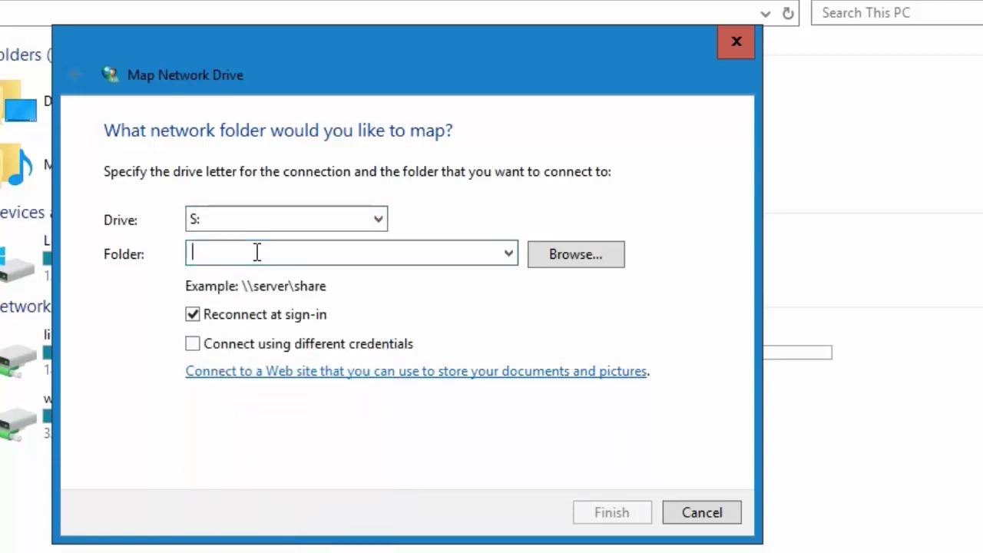
type("\\\\")
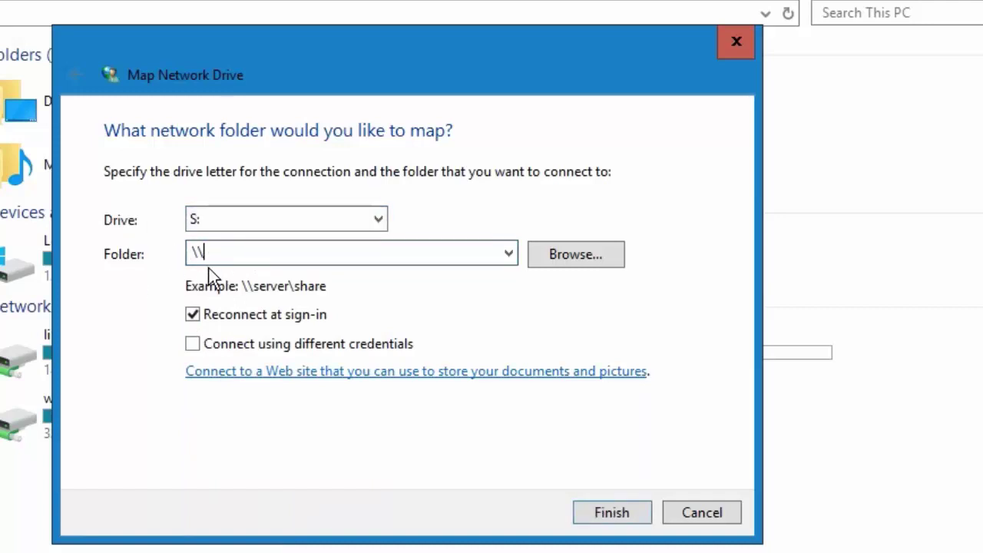
type("GISDataserv\\students")
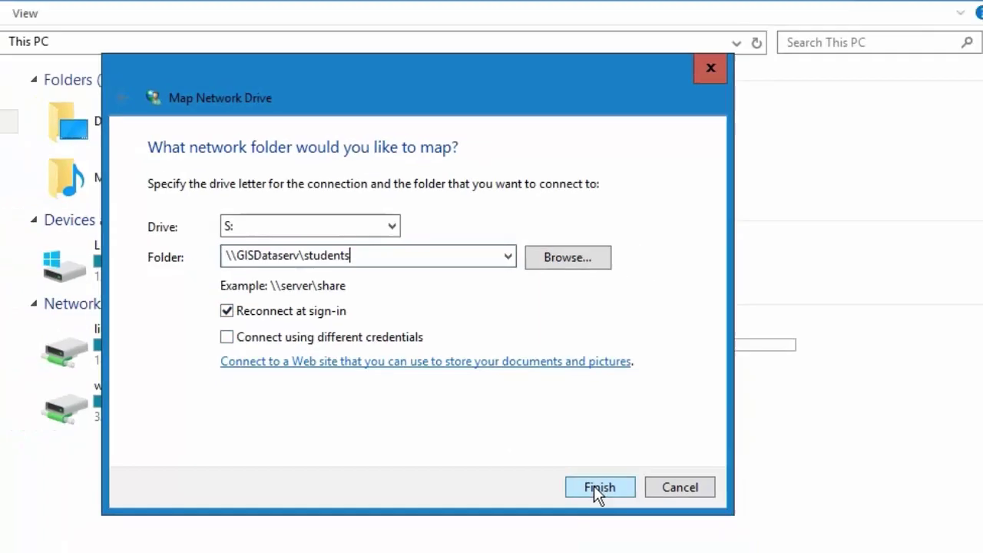
left_click(596, 508)
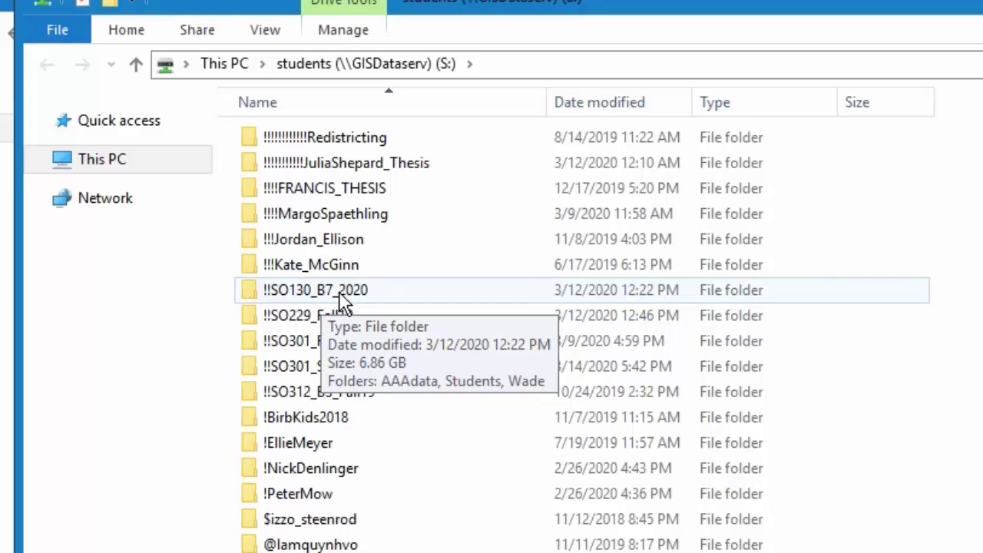
Open S:\!!SO130_B7_2020 and then its Students subfolder
double_click(339, 294)
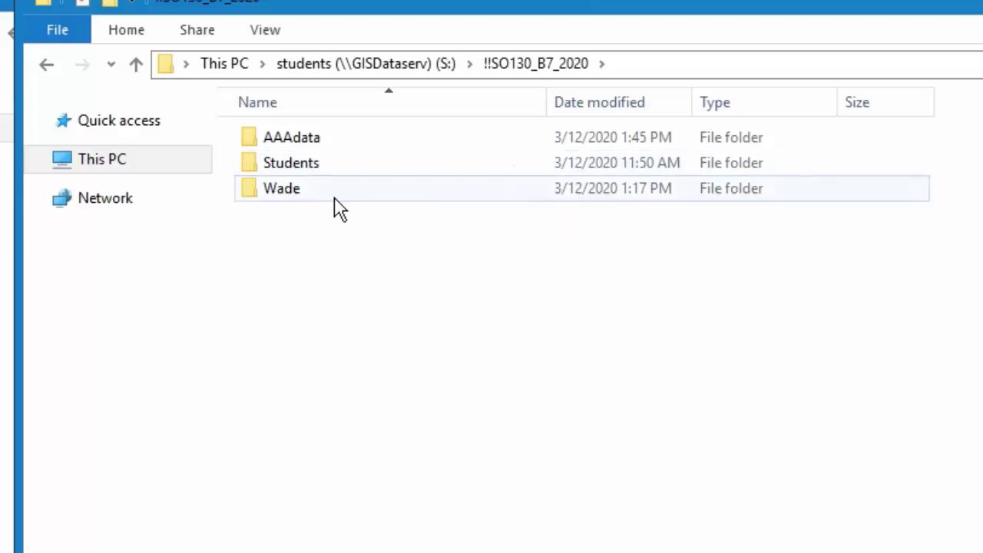
double_click(291, 176)
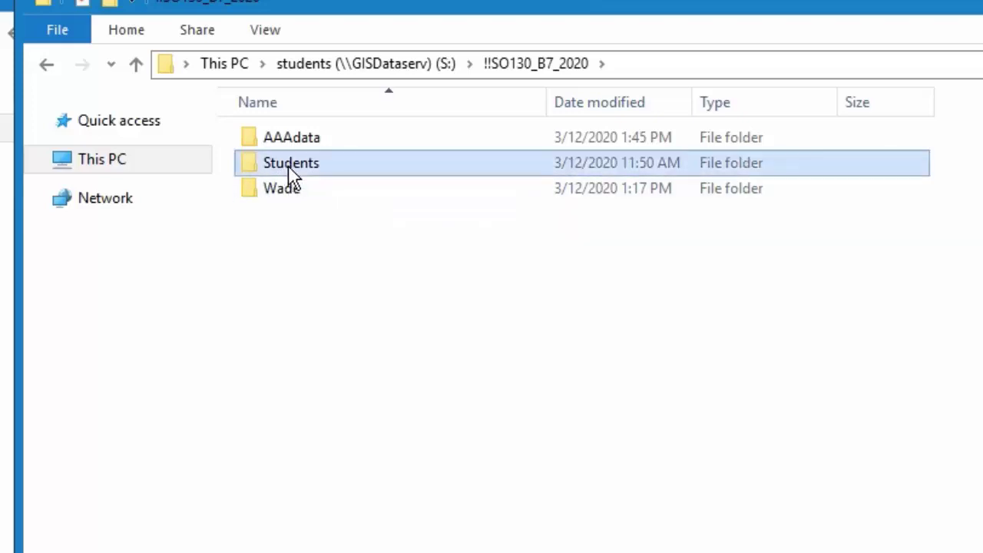
Create a folder in Students named with the student's first_last name, open it, then close Explorer
right_click(482, 247)
mouse_move(589, 485)
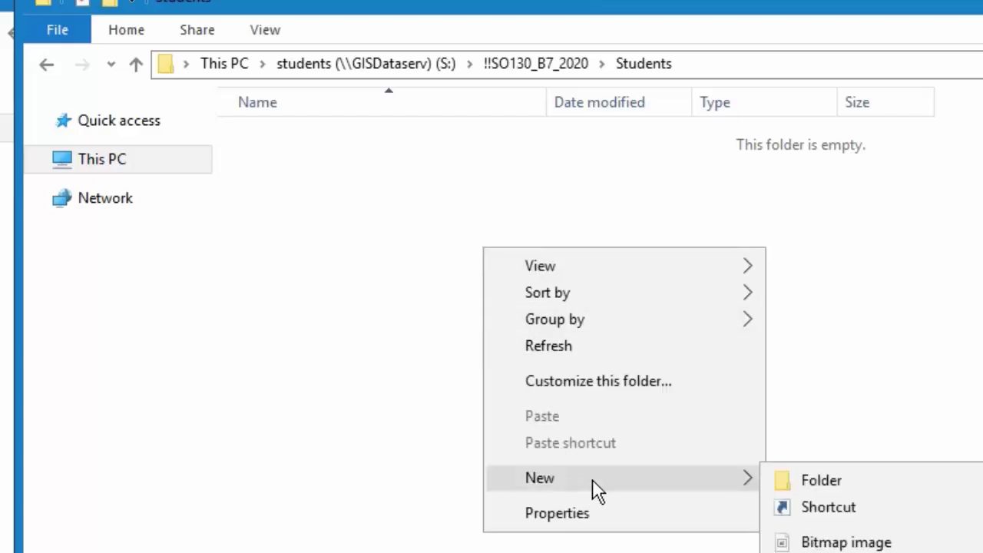
left_click(819, 487)
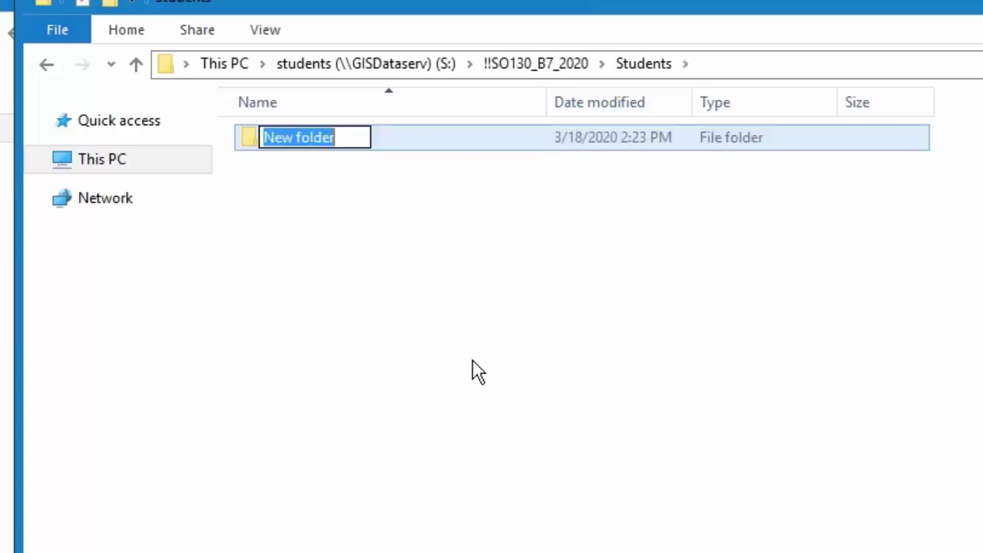
key("BackSpace")
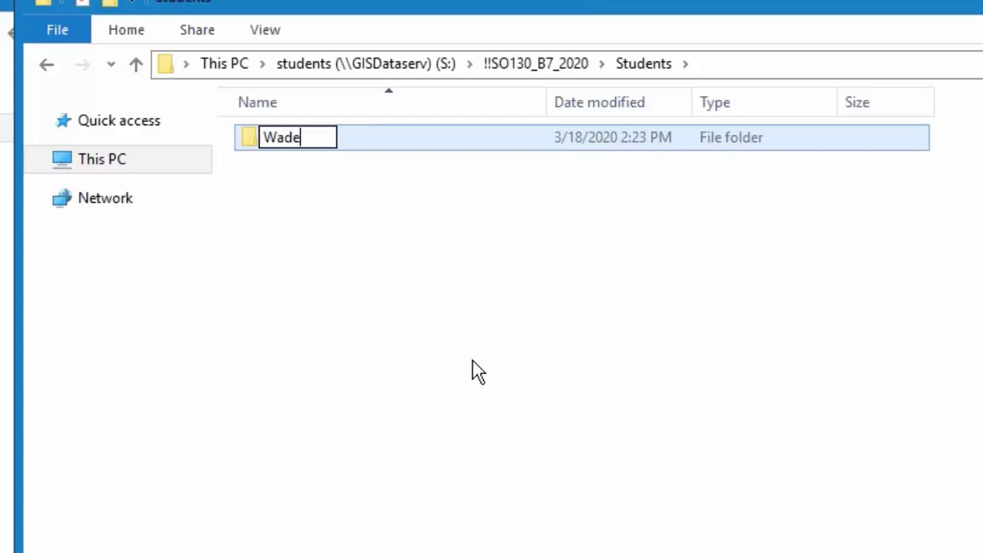
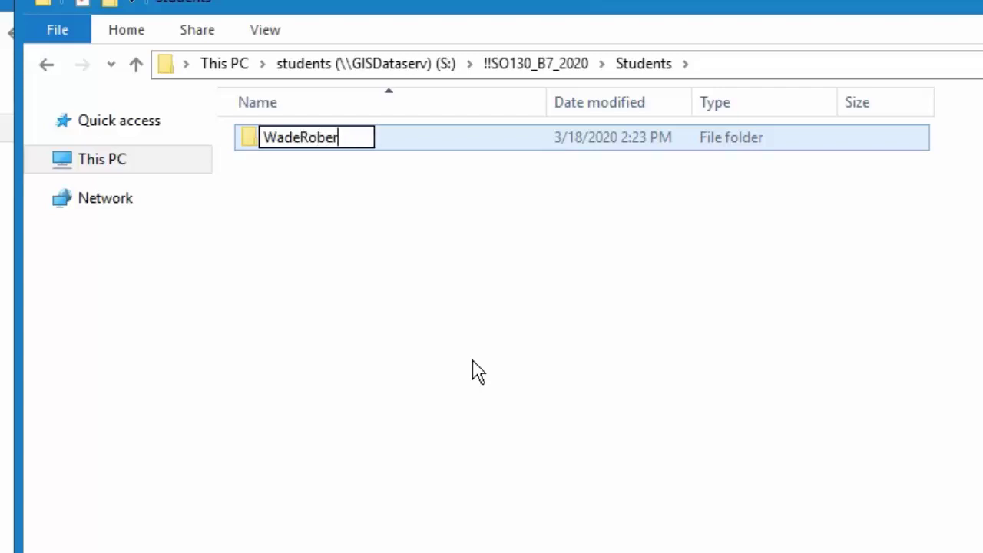
key("BackSpace")
key("BackSpace")
key("BackSpace")
key("BackSpace")
key("BackSpace")
key("BackSpace")
key("BackSpace")
key("BackSpace")
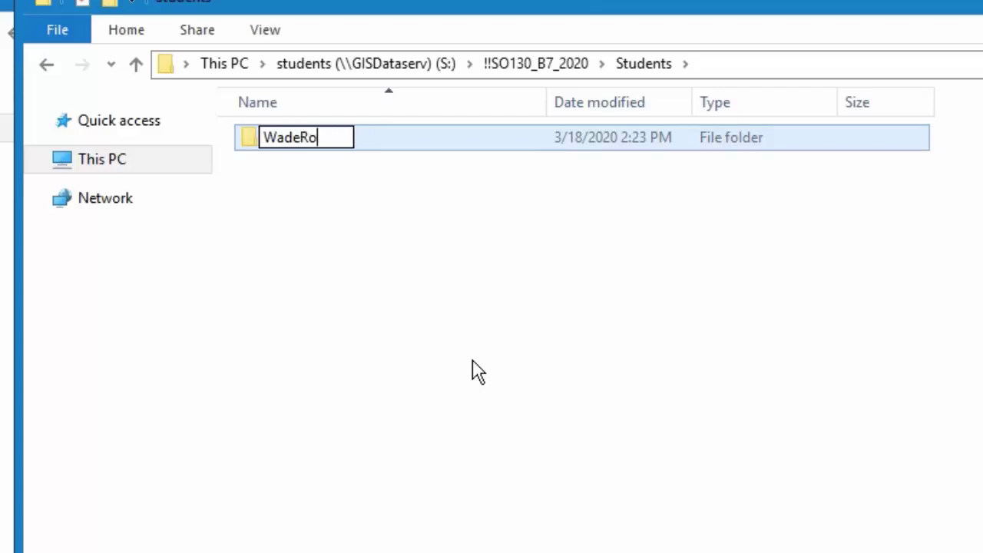
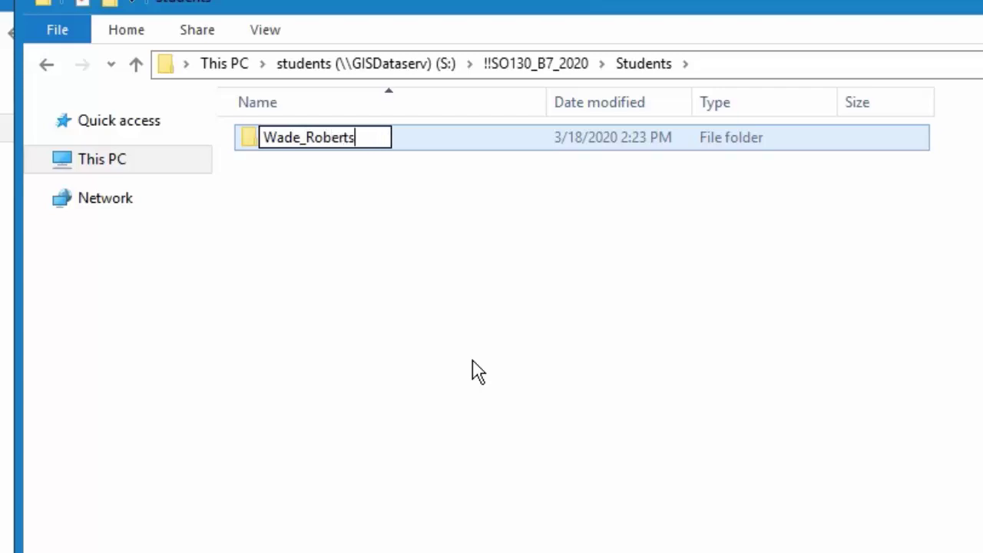
key("Return")
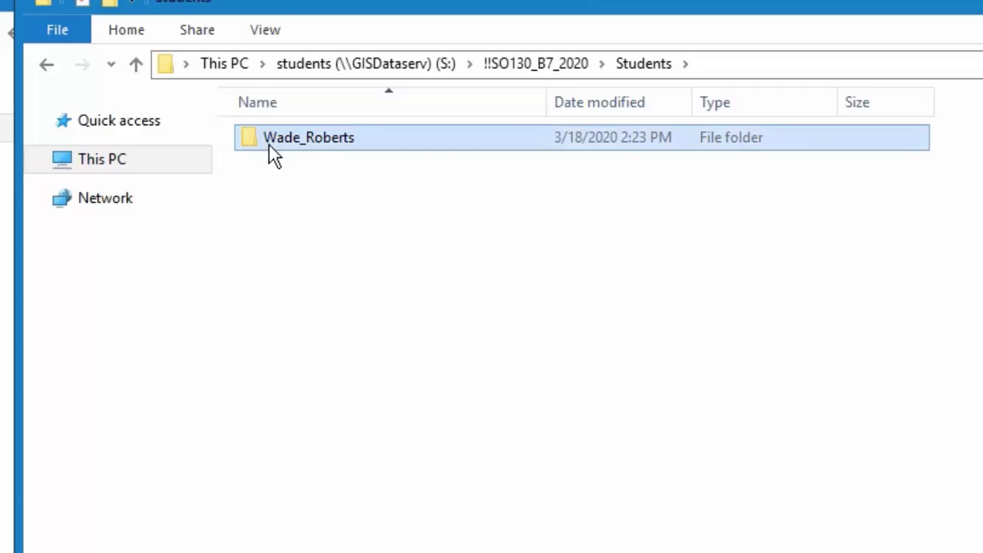
double_click(275, 149)
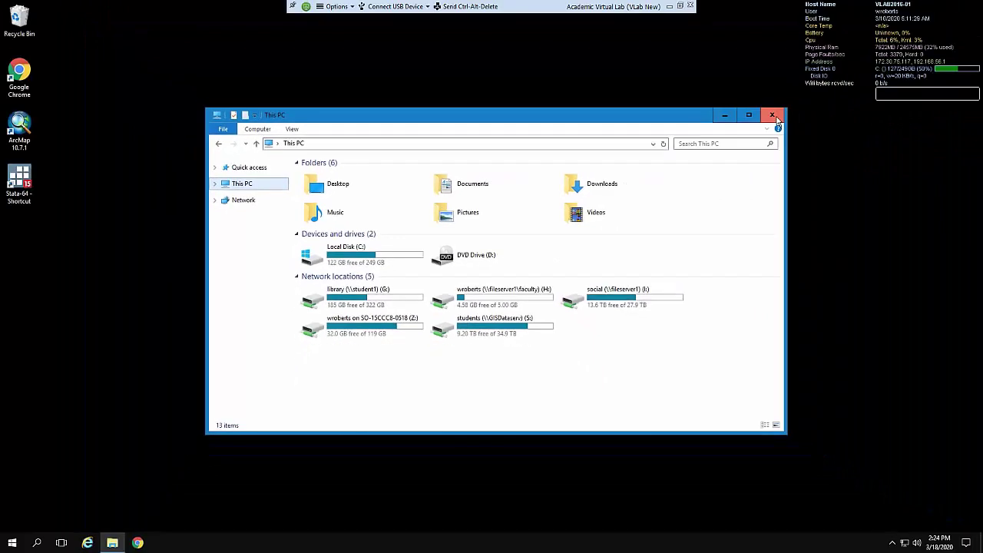
left_click(773, 117)
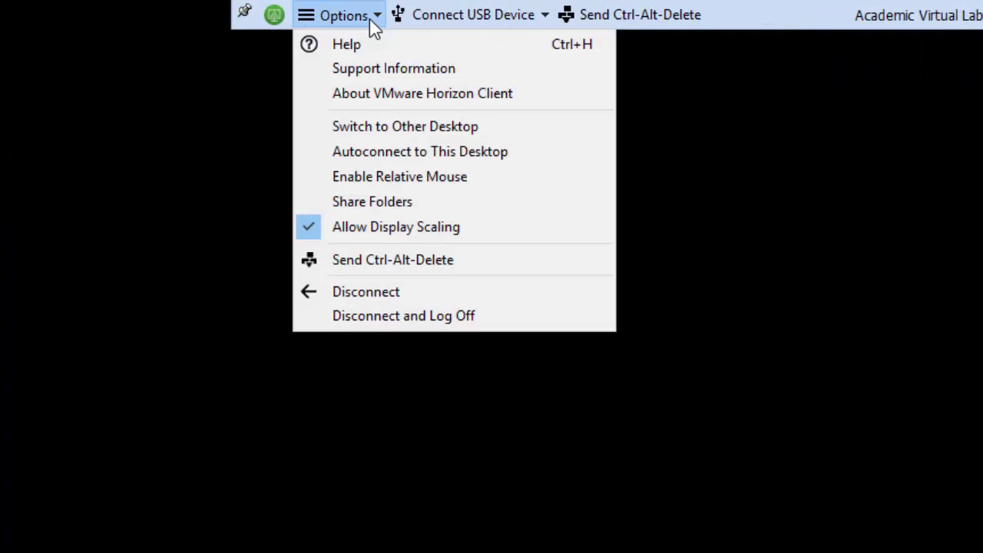
Log off the virtual lab desktop and disconnect from the view.coloradocollege.edu server
left_click(399, 317)
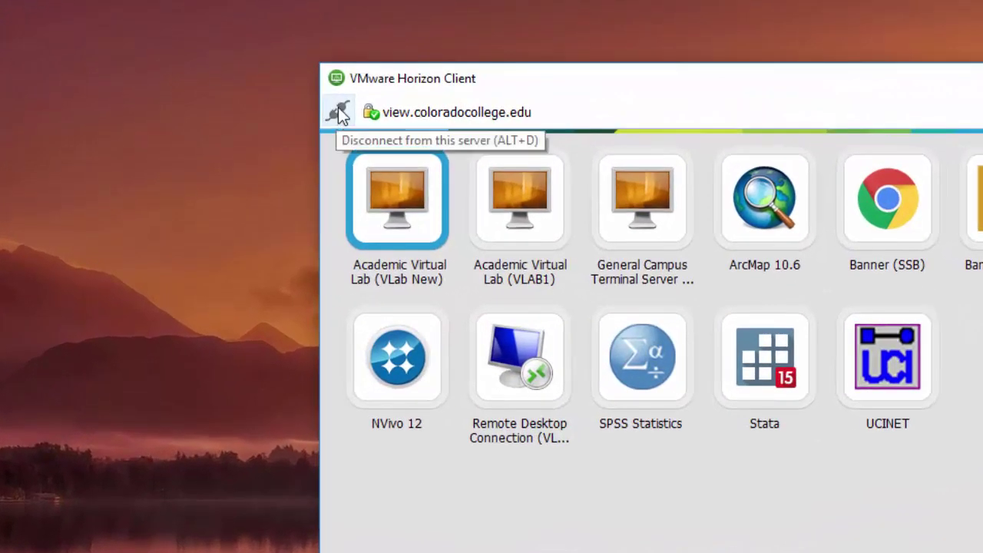
left_click(339, 113)
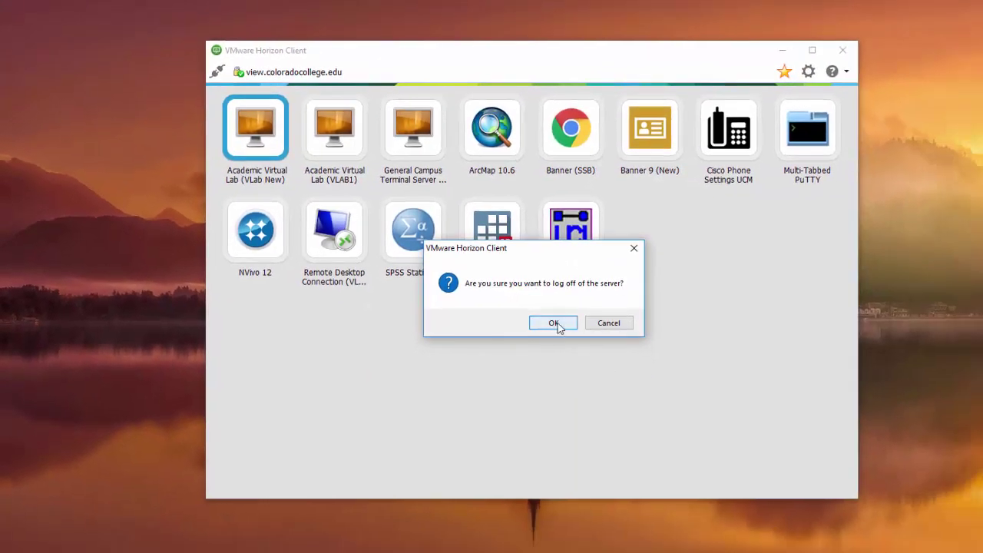
left_click(554, 324)
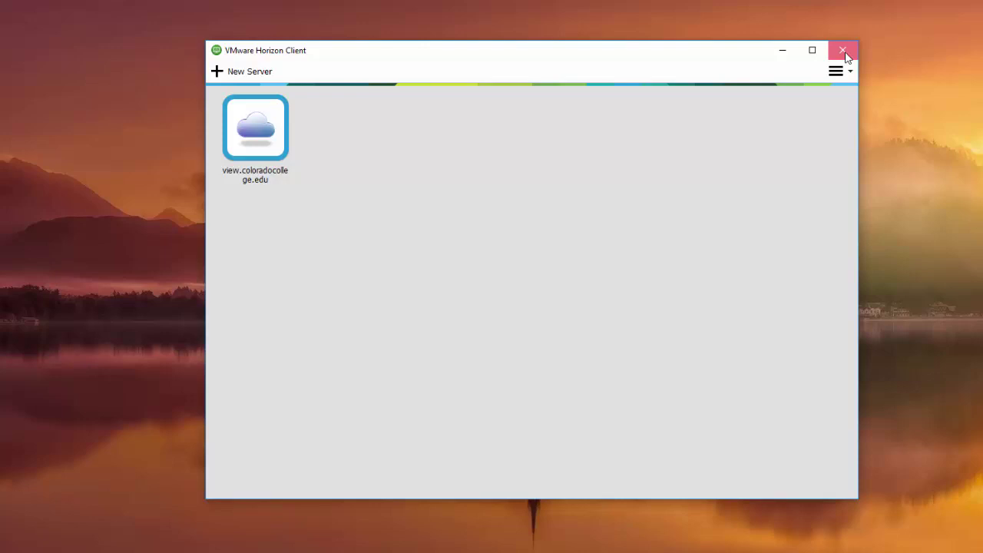